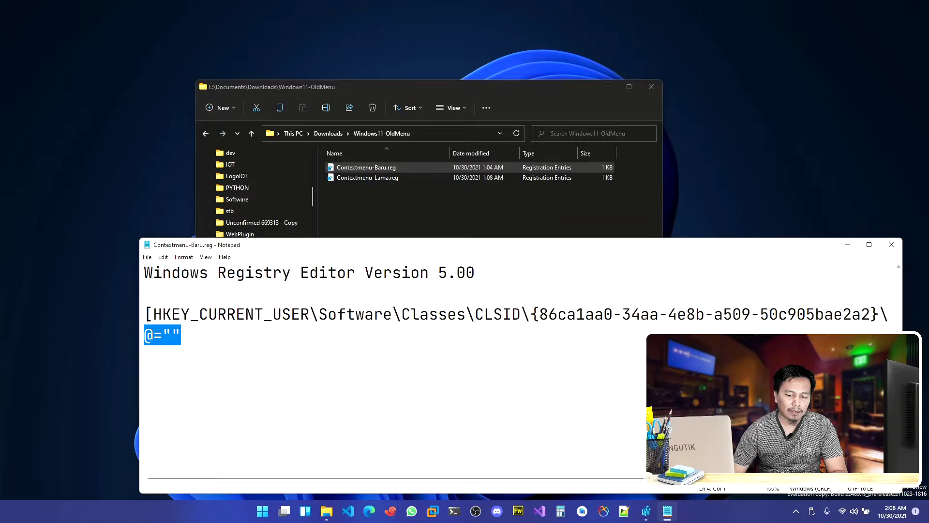
Step: Move and resize the Notepad window to clear the Windows11-OldMenu file list, and minimize it
left_click_drag(699, 249, 591, 237)
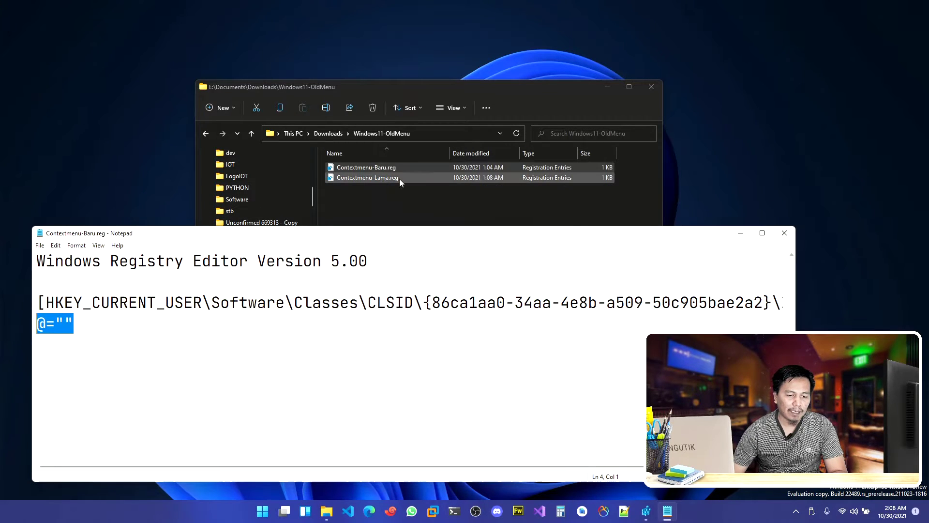
left_click(741, 153)
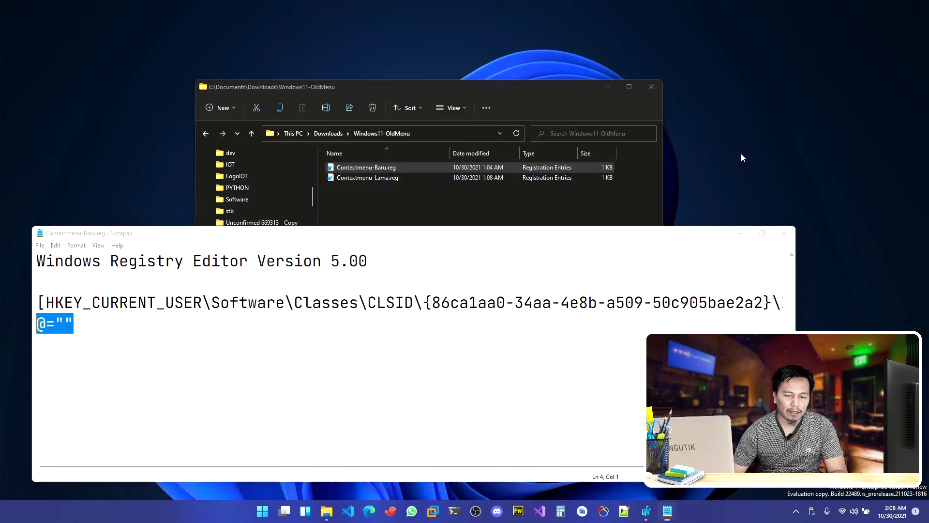
left_click_drag(548, 227, 547, 266)
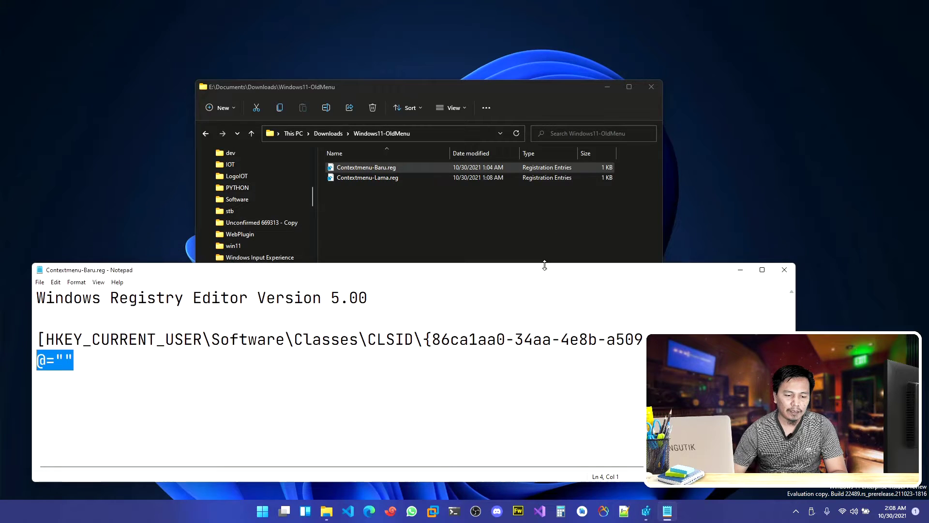
left_click(740, 272)
Step: Examine the default context menus and their extended options for the Windows11-OldMenu folder background and Contextmenu-Lama.reg
right_click(385, 208)
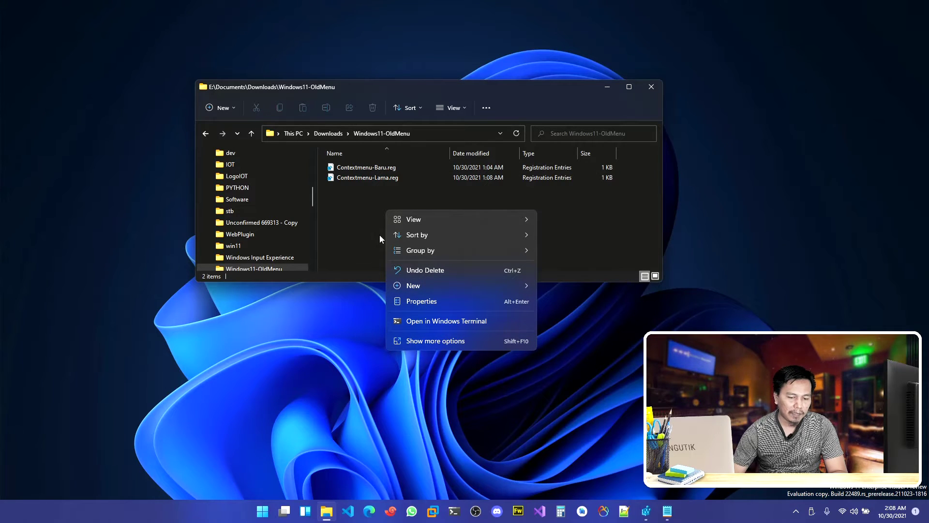
left_click(475, 213)
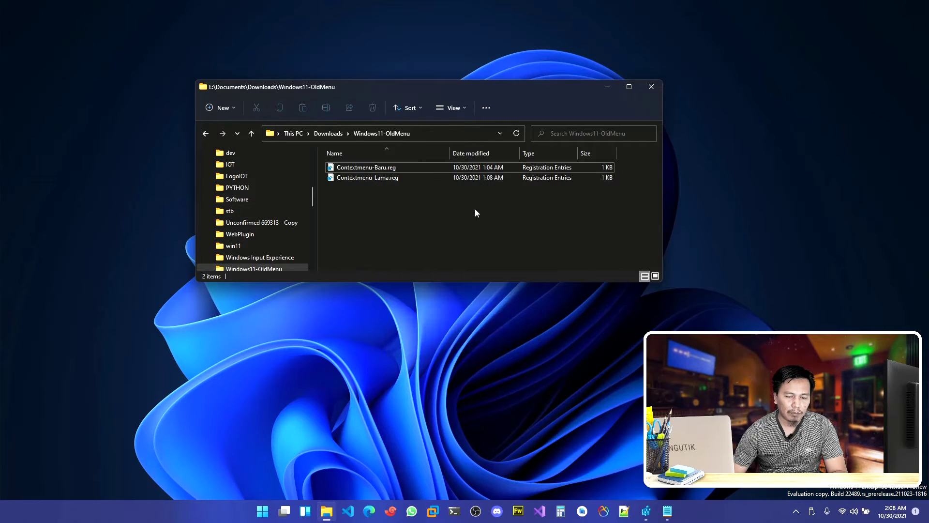
right_click(384, 179)
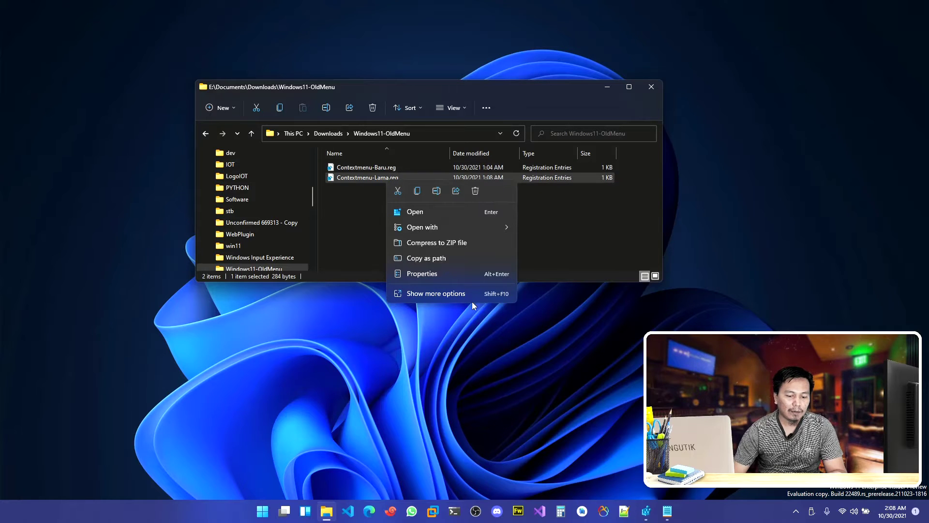
left_click(422, 295)
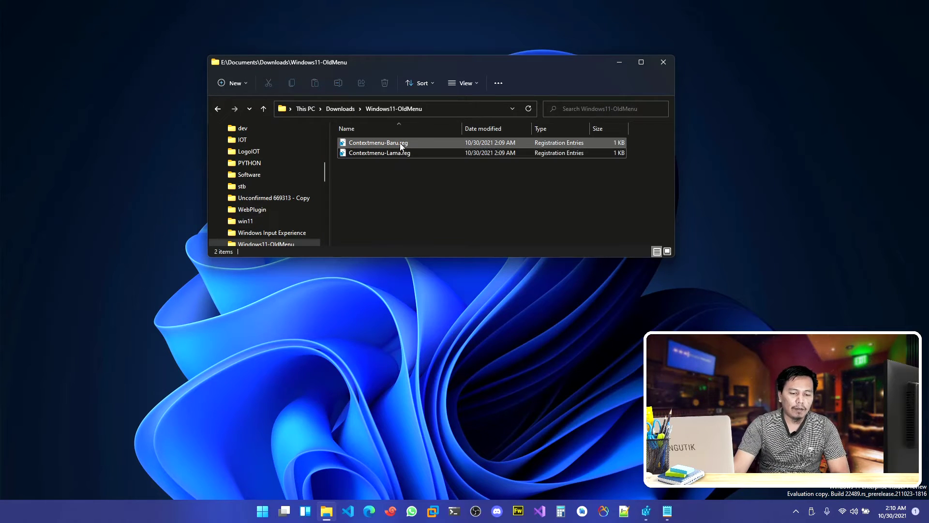
right_click(383, 178)
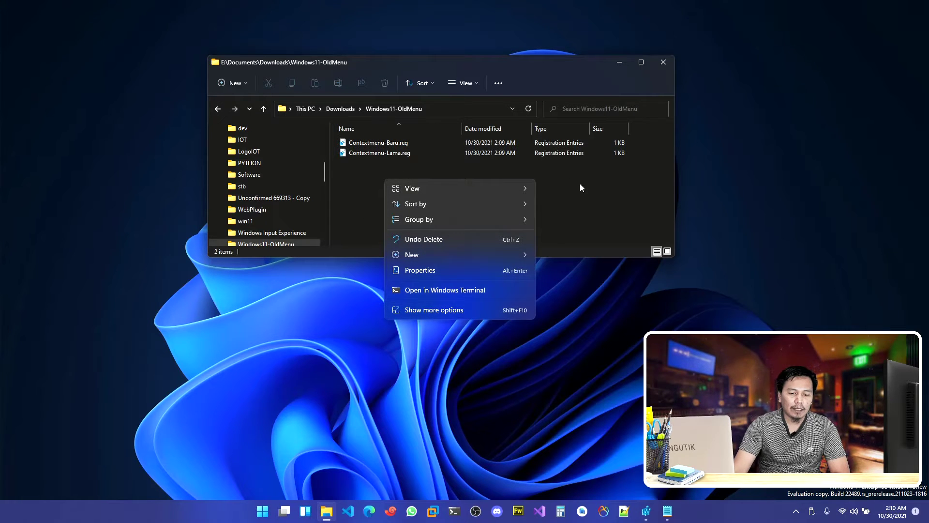
left_click(469, 309)
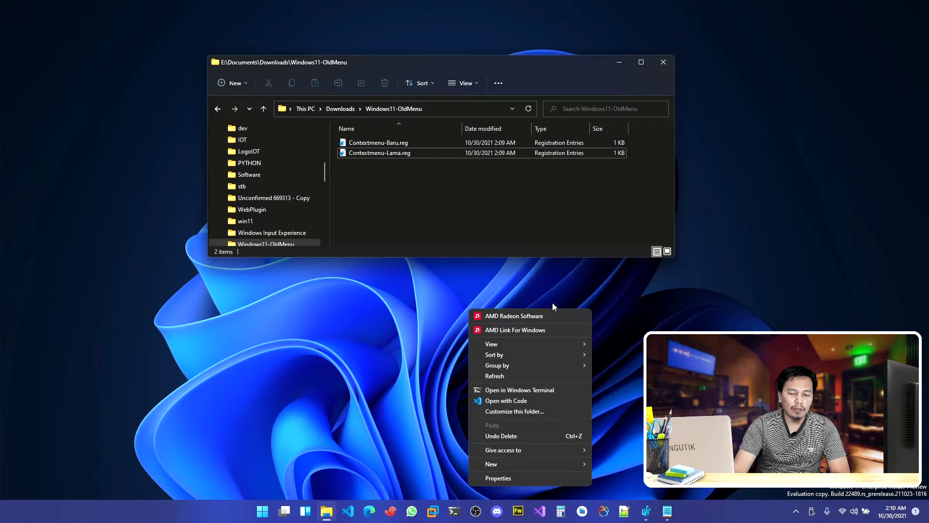
left_click(411, 232)
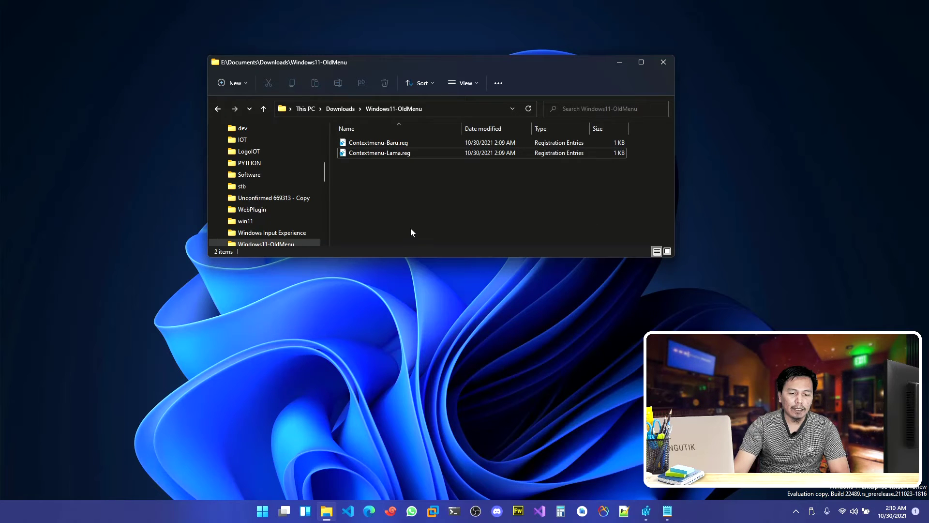
Step: Merge Contextmenu-Lama.reg into the registry, accepting the prompts, and check the folder's context menu
double_click(401, 154)
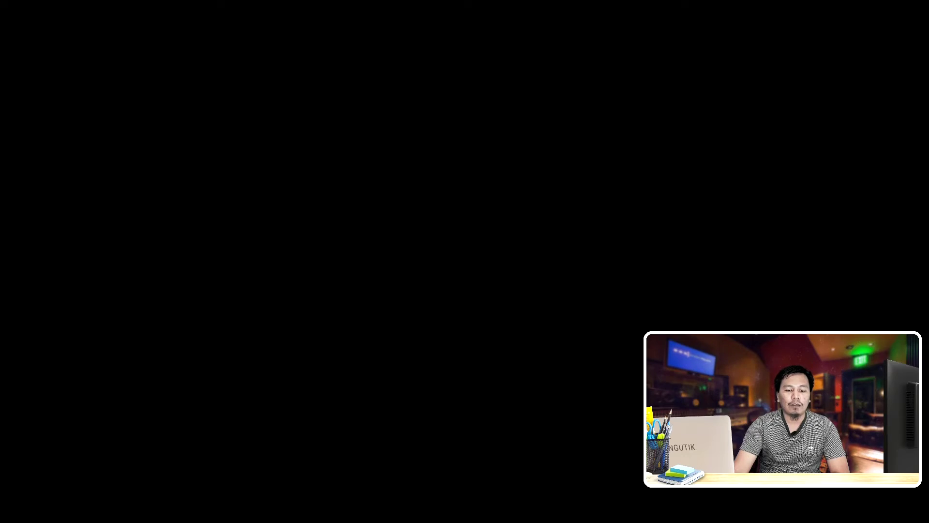
left_click(443, 334)
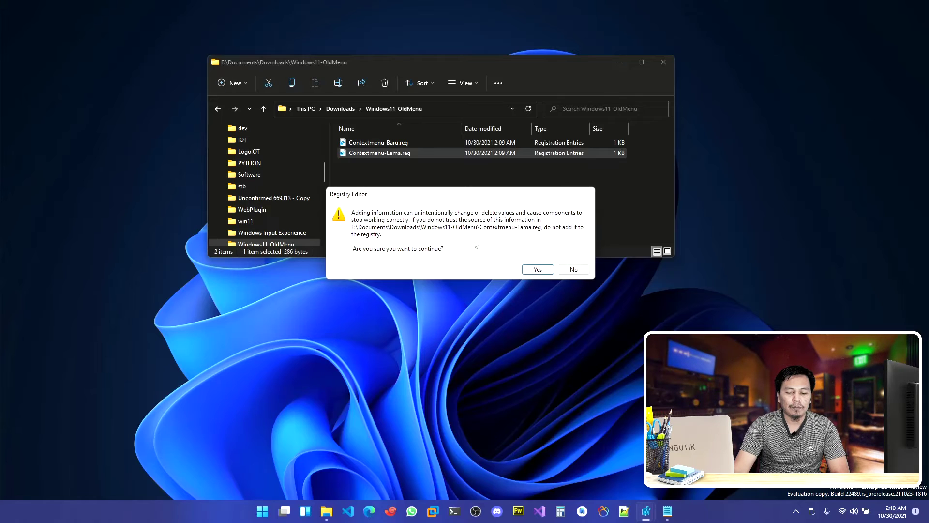
left_click(533, 269)
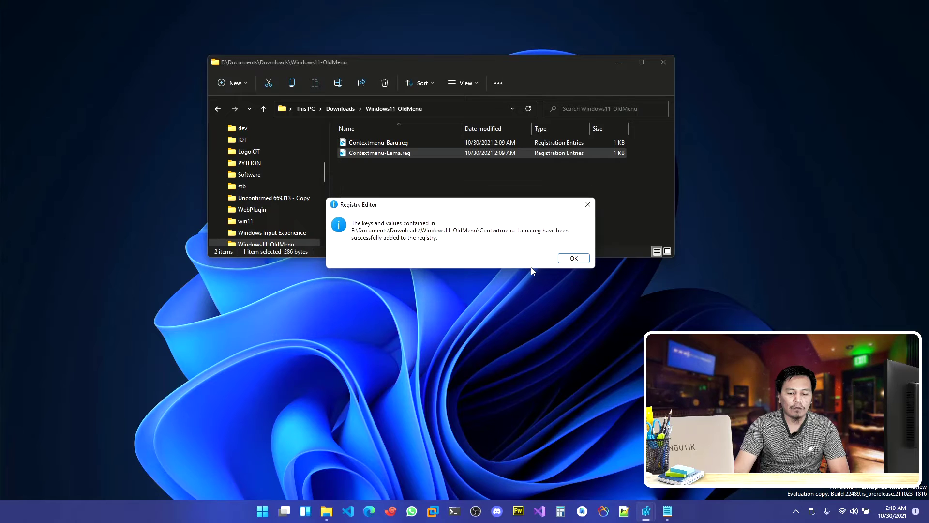
left_click(574, 259)
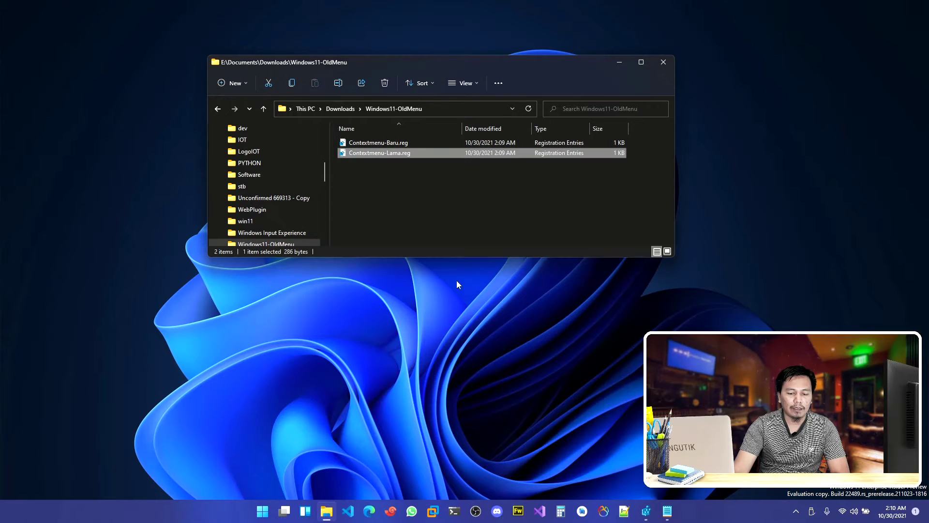
right_click(488, 203)
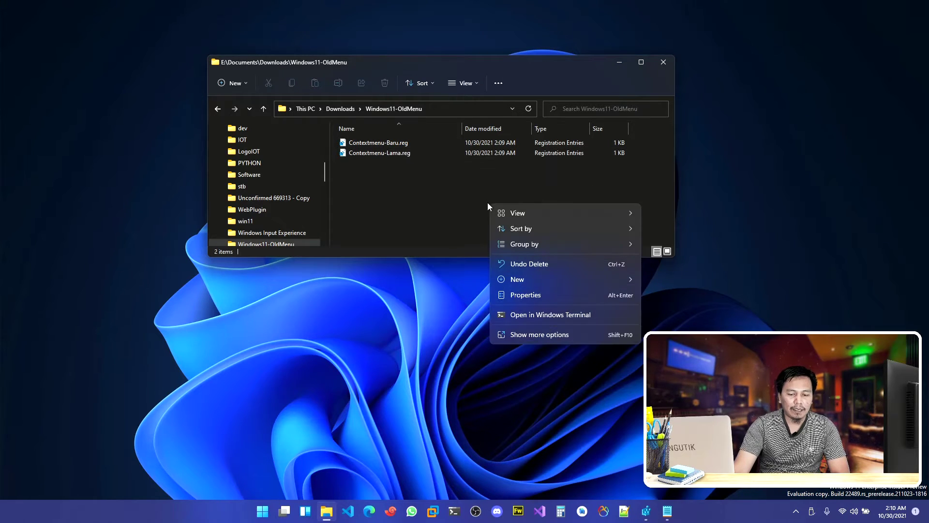
left_click(274, 381)
Step: Restart the Windows Explorer process from Task Manager and close Task Manager
right_click(261, 516)
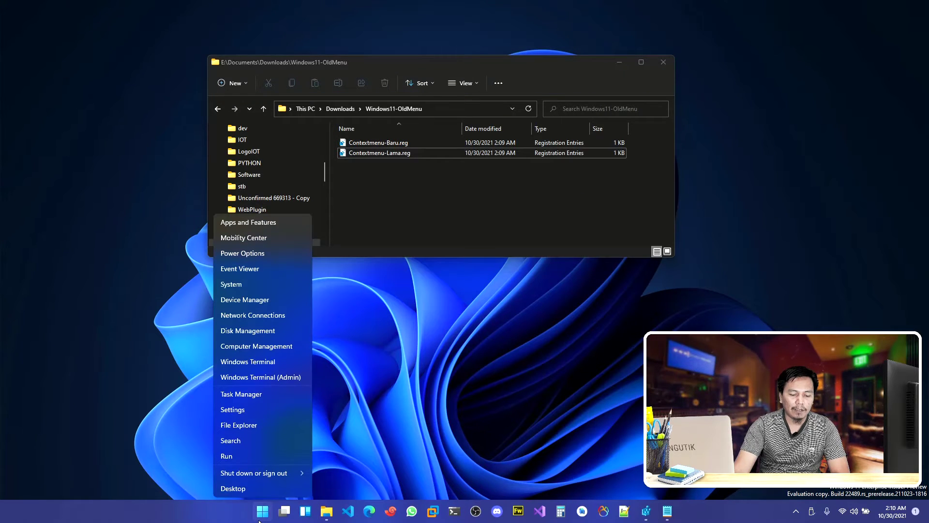
left_click(244, 393)
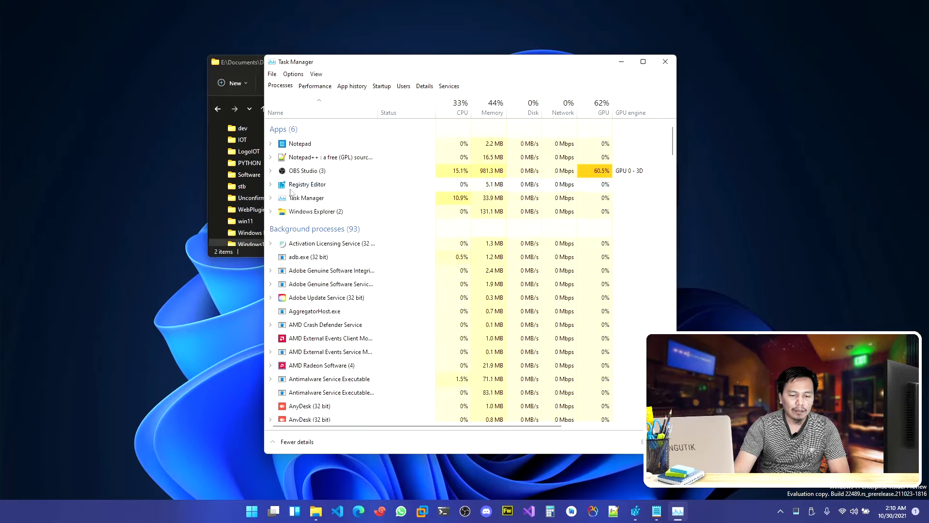
right_click(296, 217)
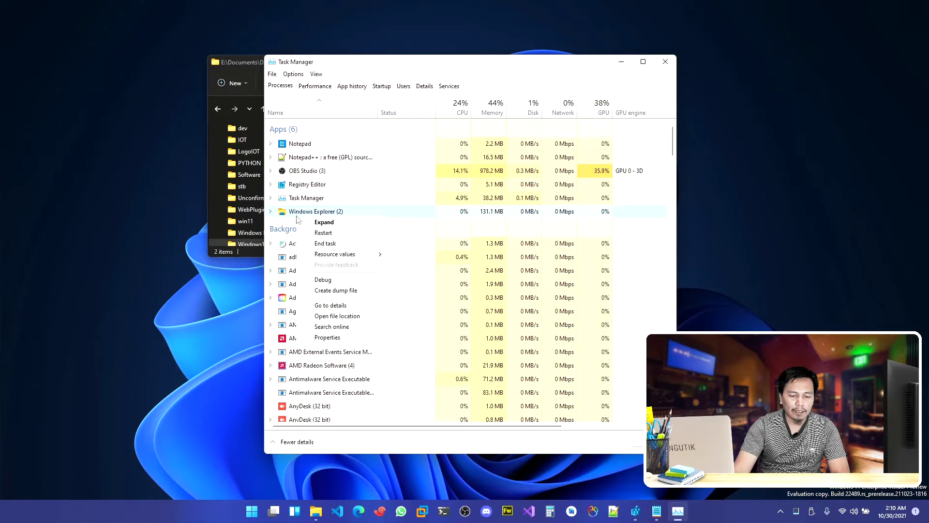
left_click(324, 233)
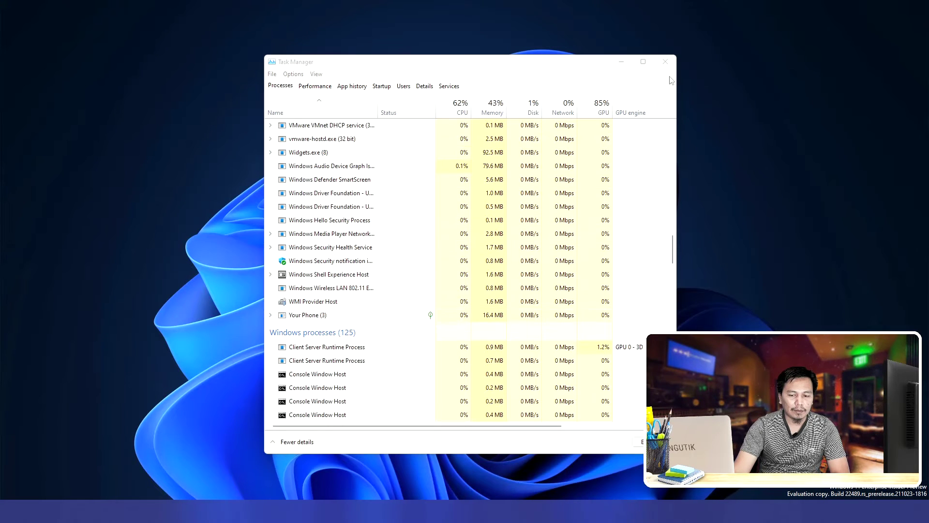
left_click(667, 67)
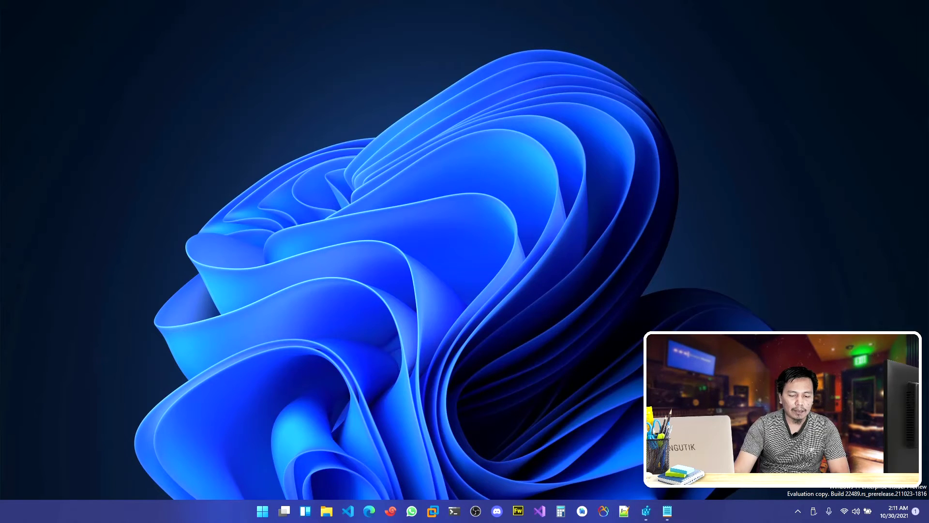
Step: Check the context menus of the desktop and of the Documents (E:) drive in File Explorer
right_click(313, 207)
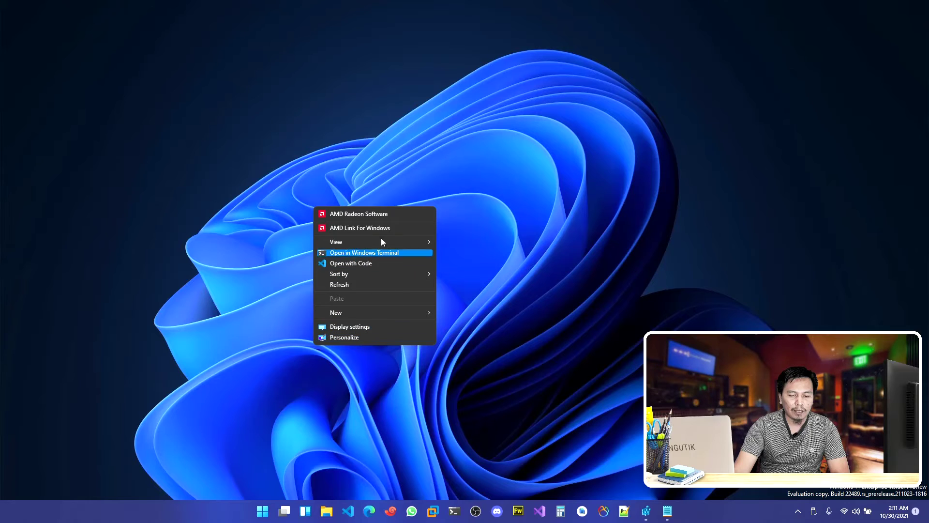
left_click(547, 144)
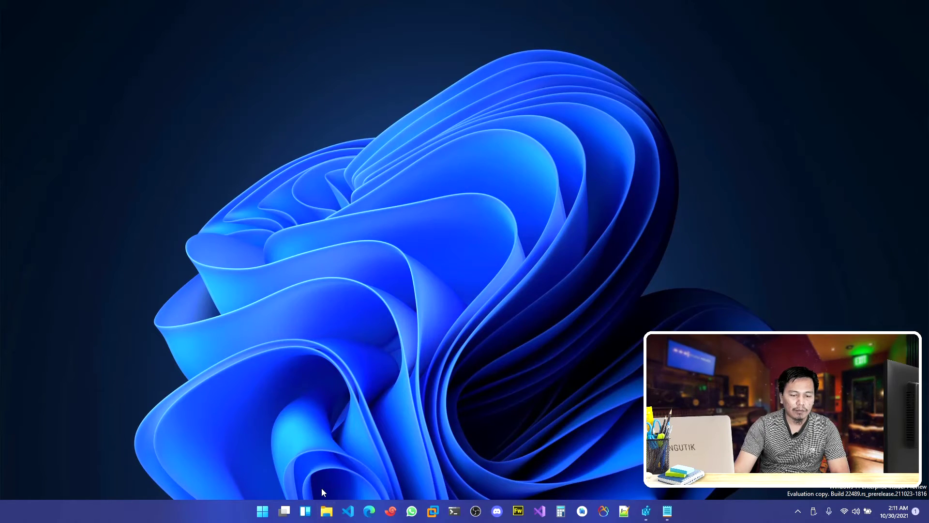
left_click(327, 511)
scroll(256, 179, "down", 3)
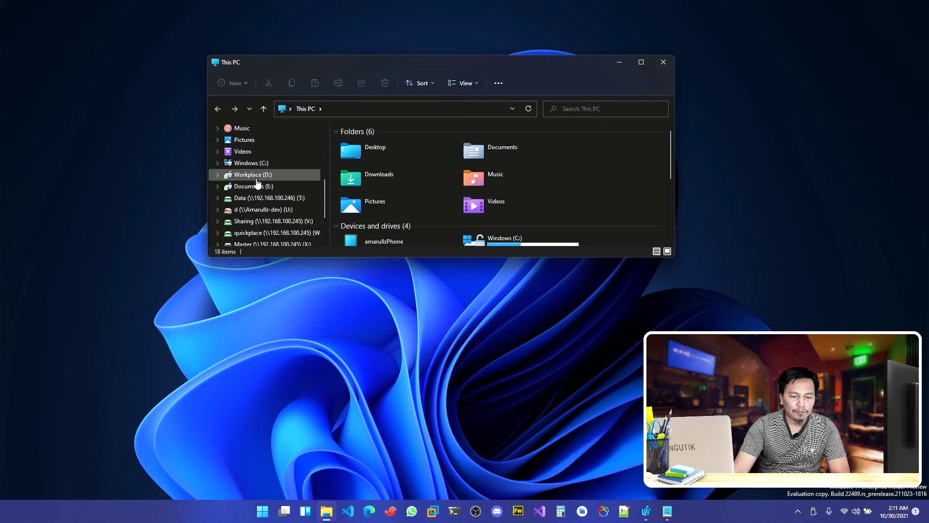
scroll(256, 183, "up", 3)
scroll(533, 224, "down", 3)
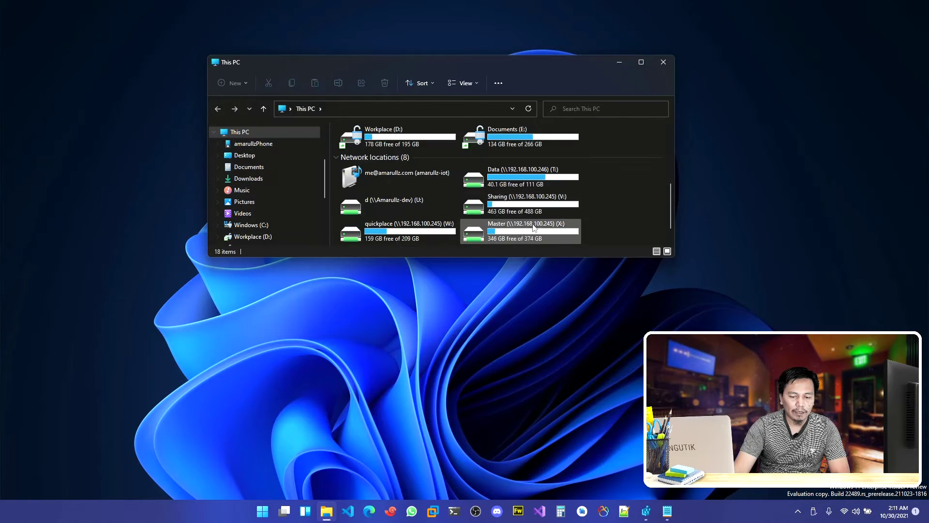
left_click(538, 145)
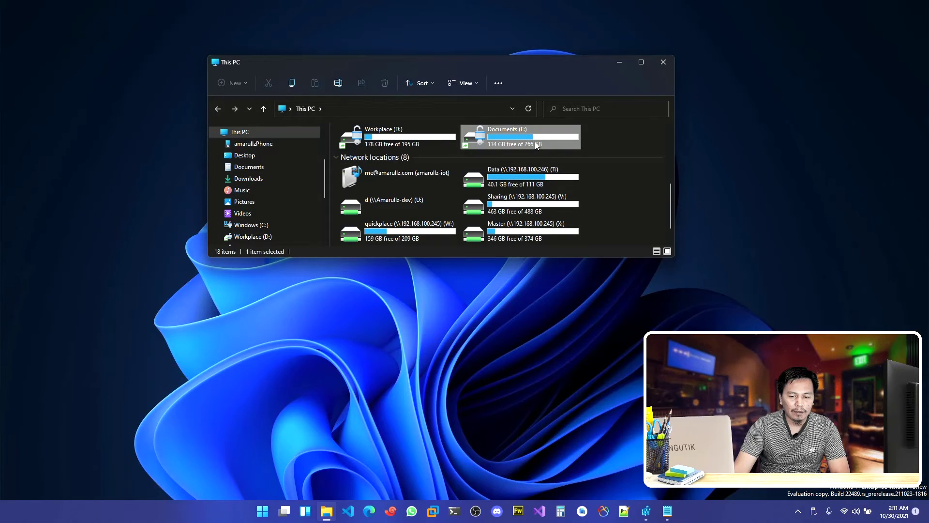
right_click(524, 137)
key("Escape")
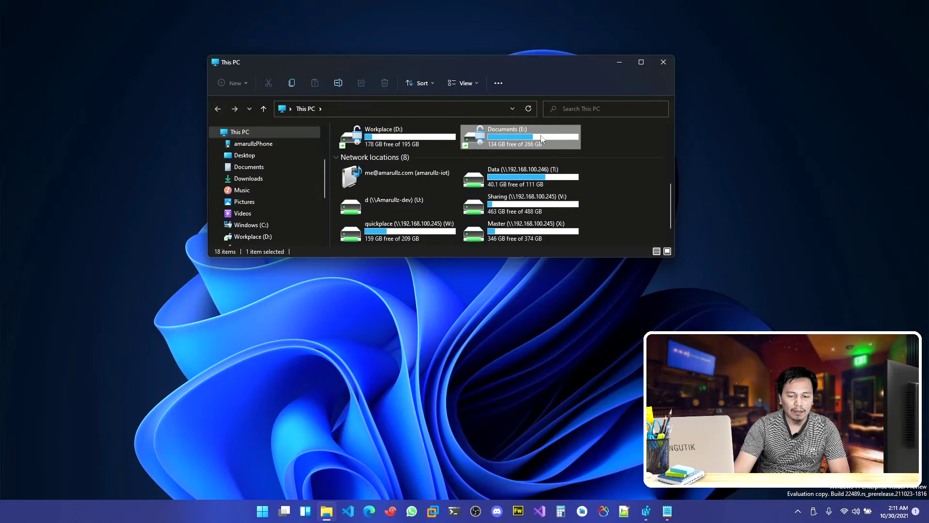
Step: Examine the context menu of the Workplace (D:) drive and dismiss it
scroll(541, 139, "up", 2)
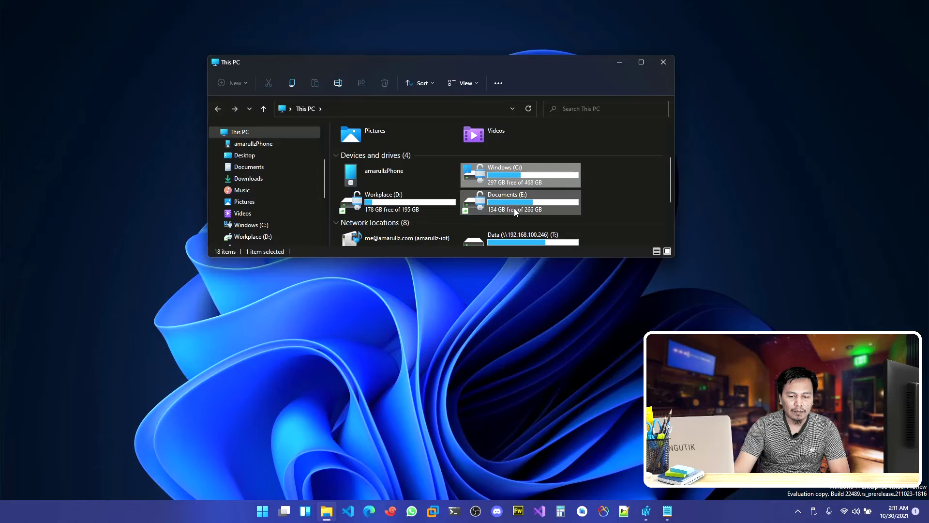
right_click(423, 202)
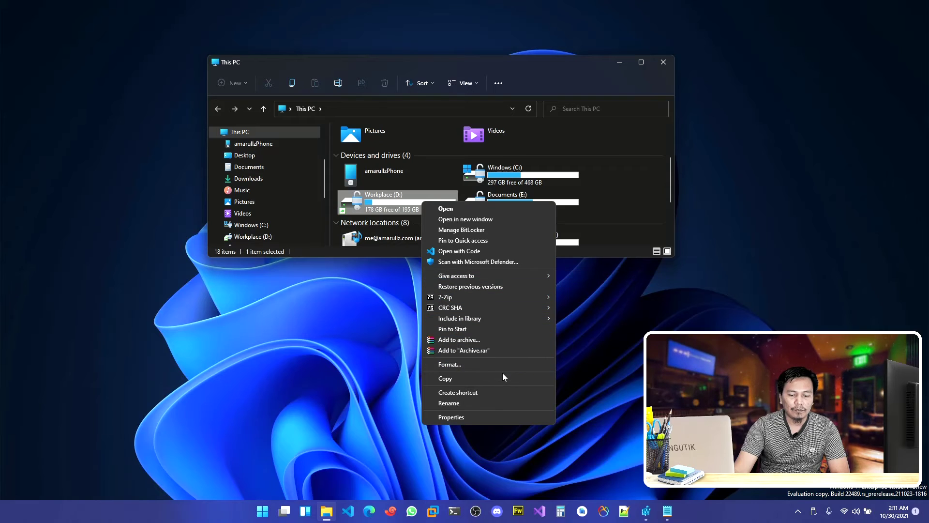
right_click(372, 199)
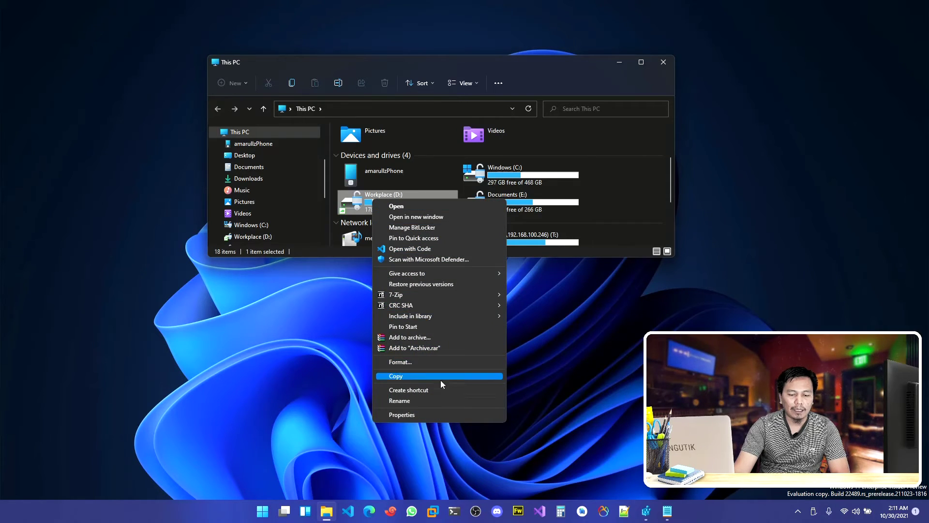
left_click(584, 203)
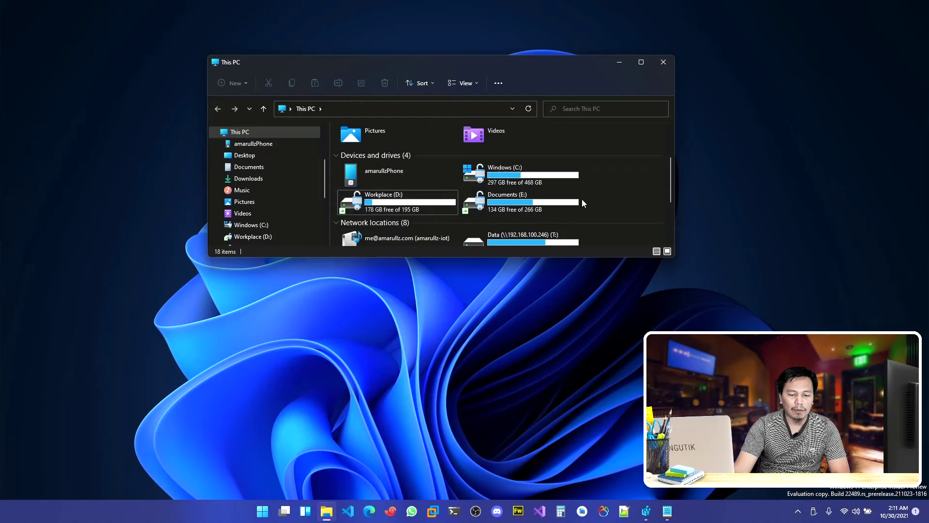
right_click(397, 205)
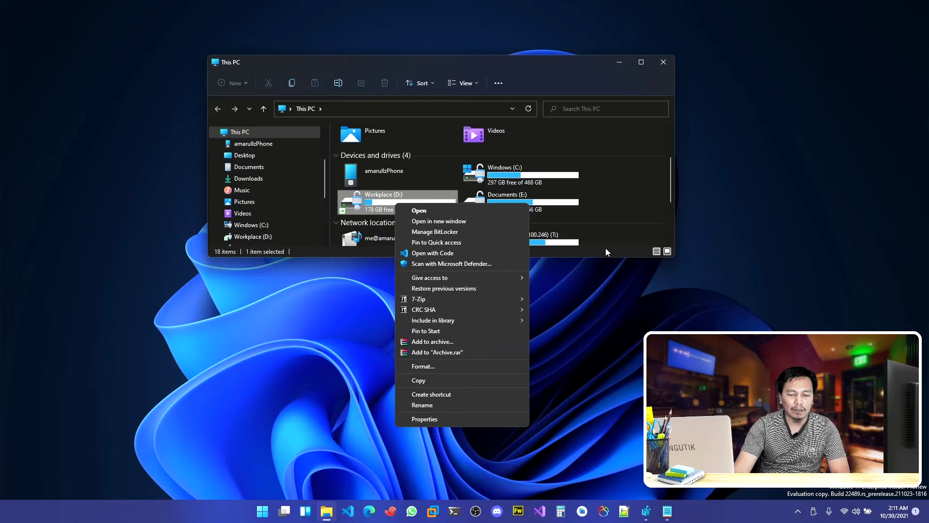
left_click(623, 197)
left_click(623, 197)
Step: Open the Windows11-OldMenu folder and merge Contextmenu-Baru.reg into the registry, accepting the prompts
scroll(240, 169, "up", 2)
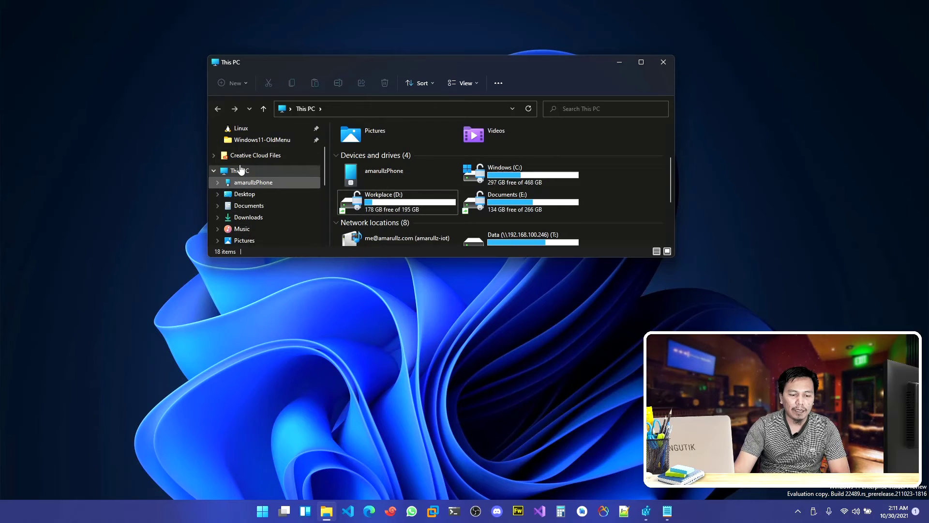
scroll(240, 169, "up", 2)
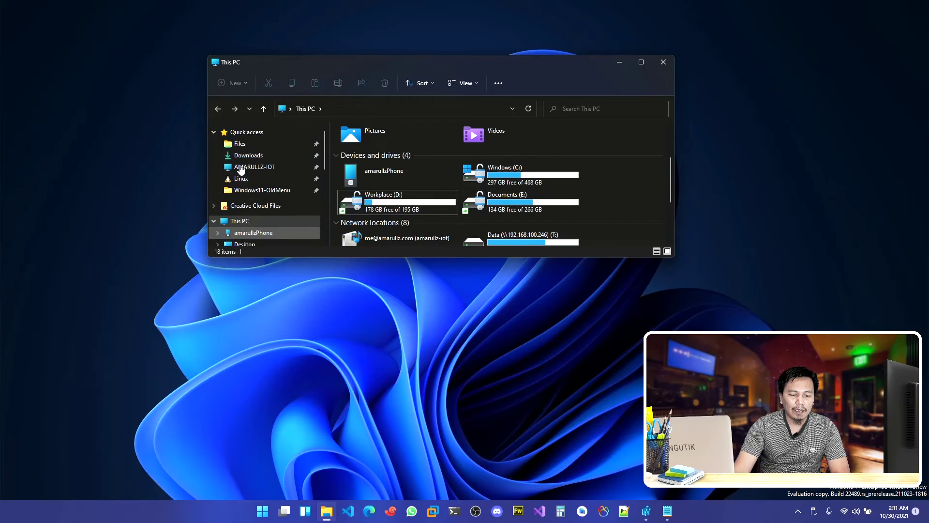
left_click(253, 191)
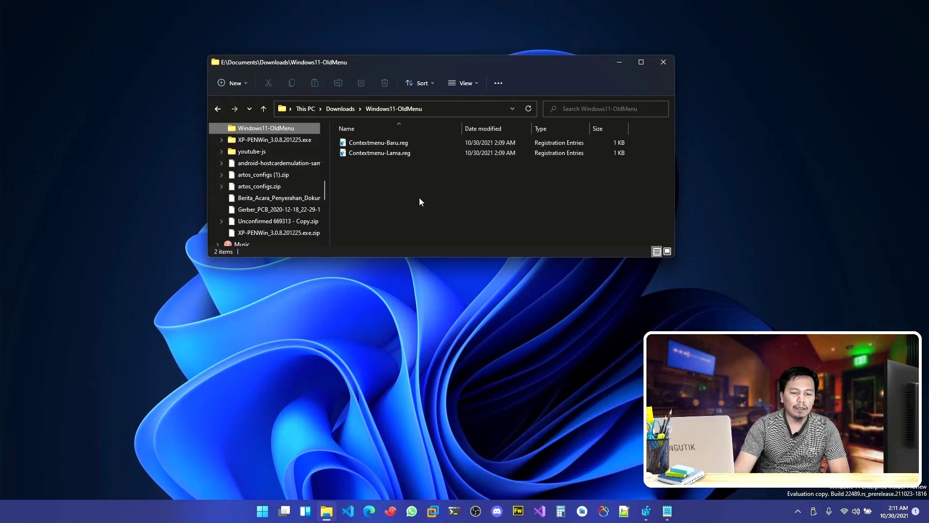
double_click(381, 145)
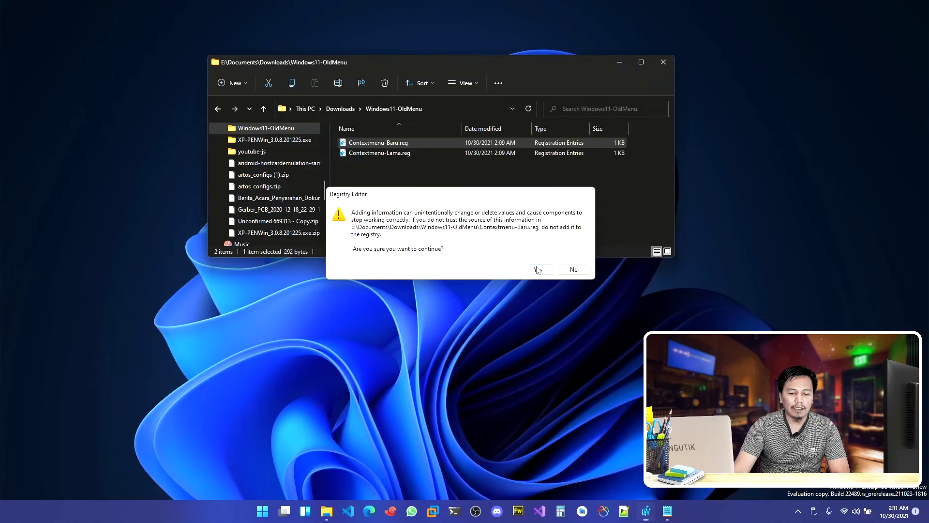
left_click(595, 267)
left_click(565, 256)
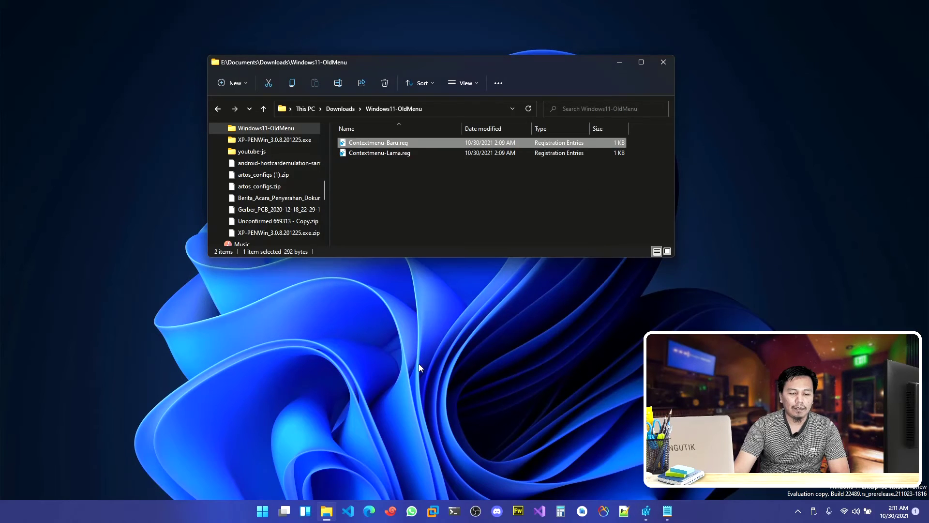
Step: End and restart the Windows Explorer process from Task Manager, and close Task Manager
right_click(268, 509)
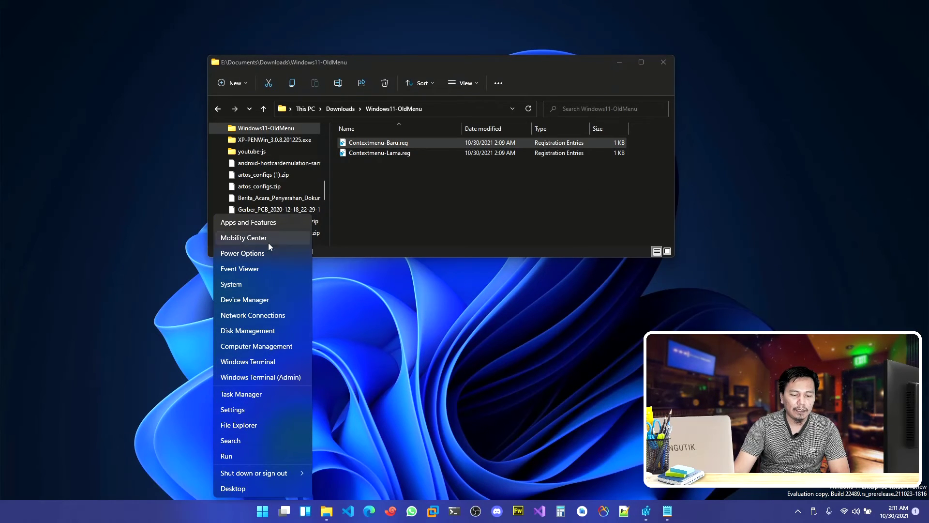
left_click(255, 396)
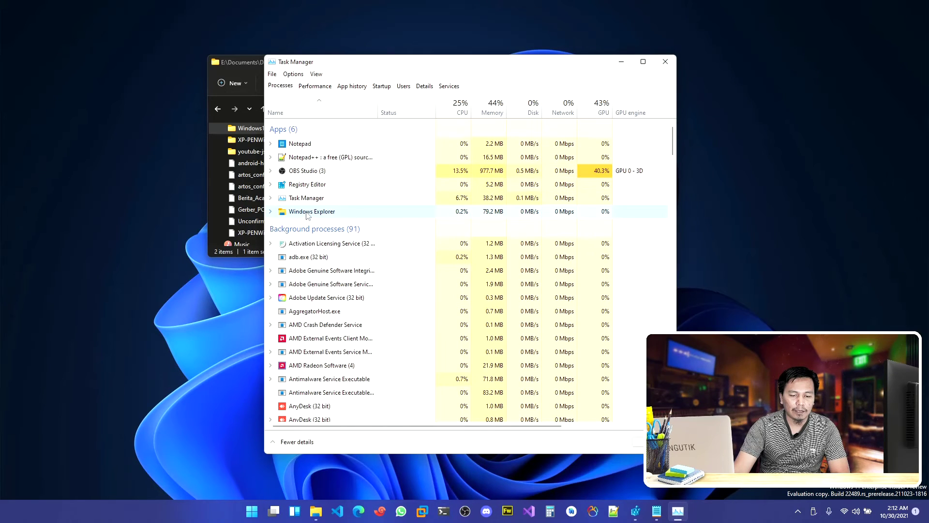
left_click(659, 442)
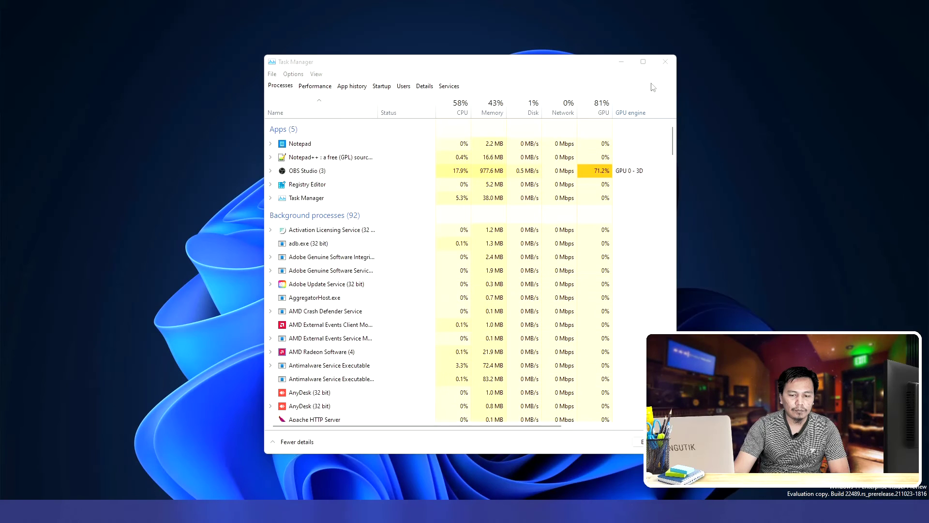
left_click(665, 62)
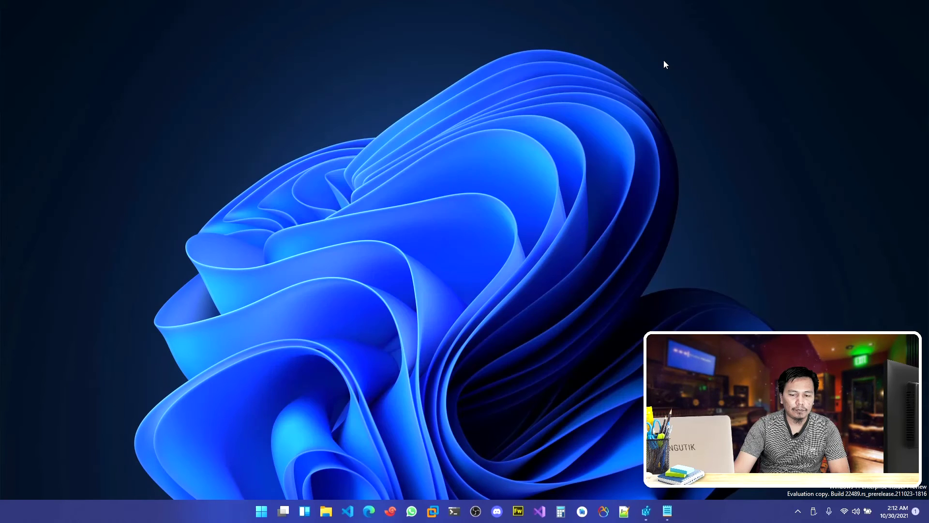
Step: Check the context menu of the empty desktop in two spots and dismiss it
right_click(375, 197)
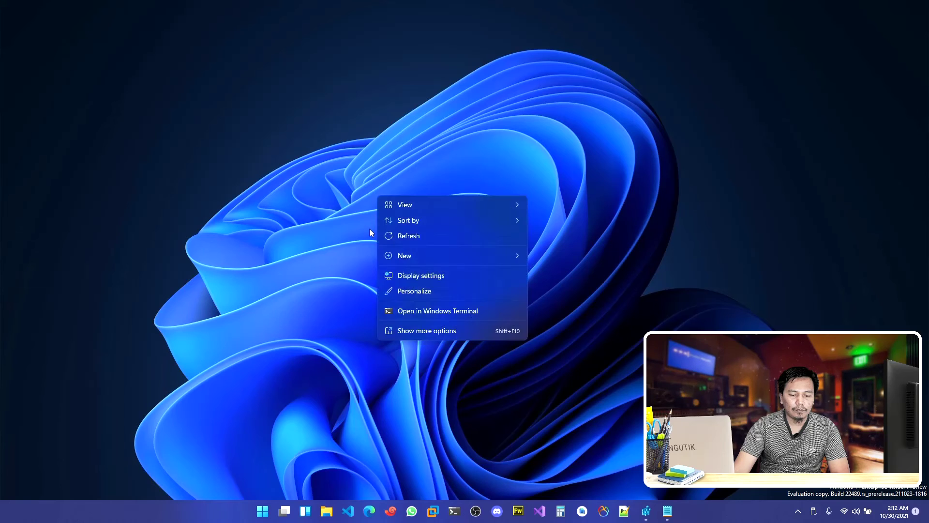
left_click(370, 229)
right_click(370, 229)
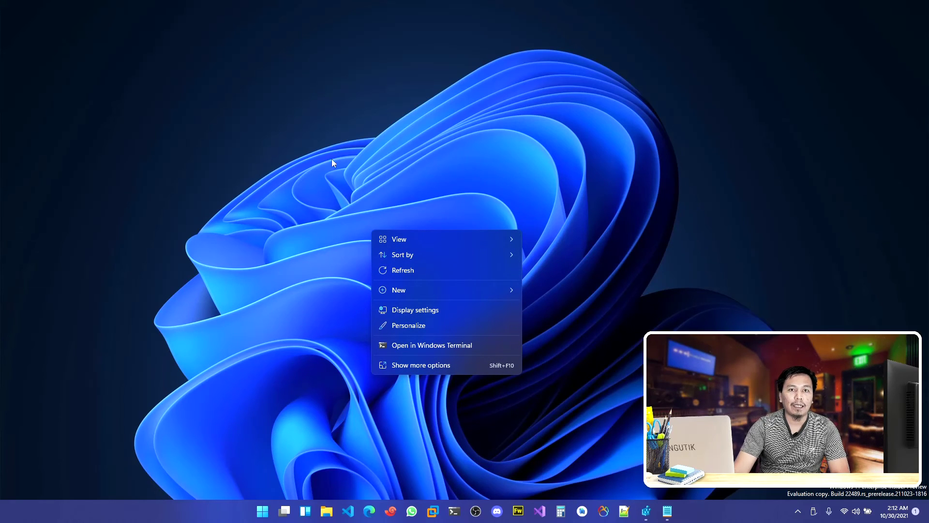
left_click(568, 160)
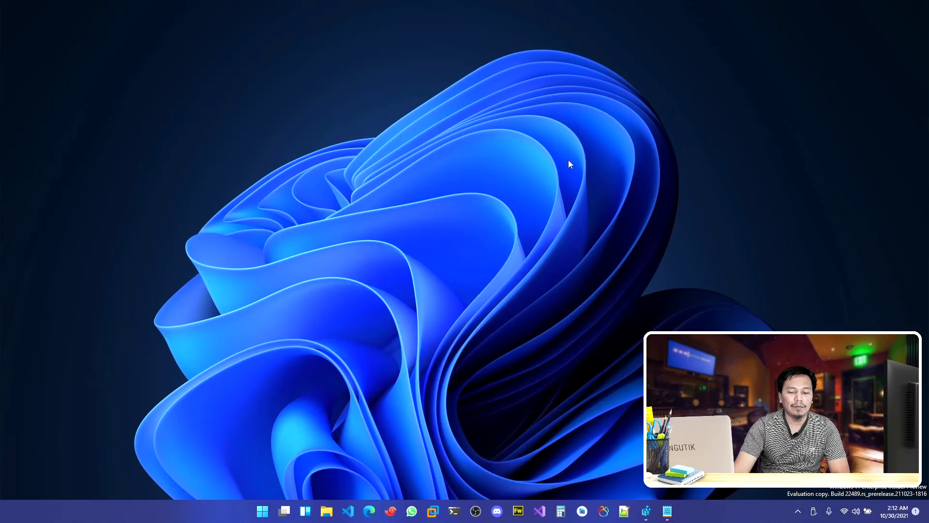